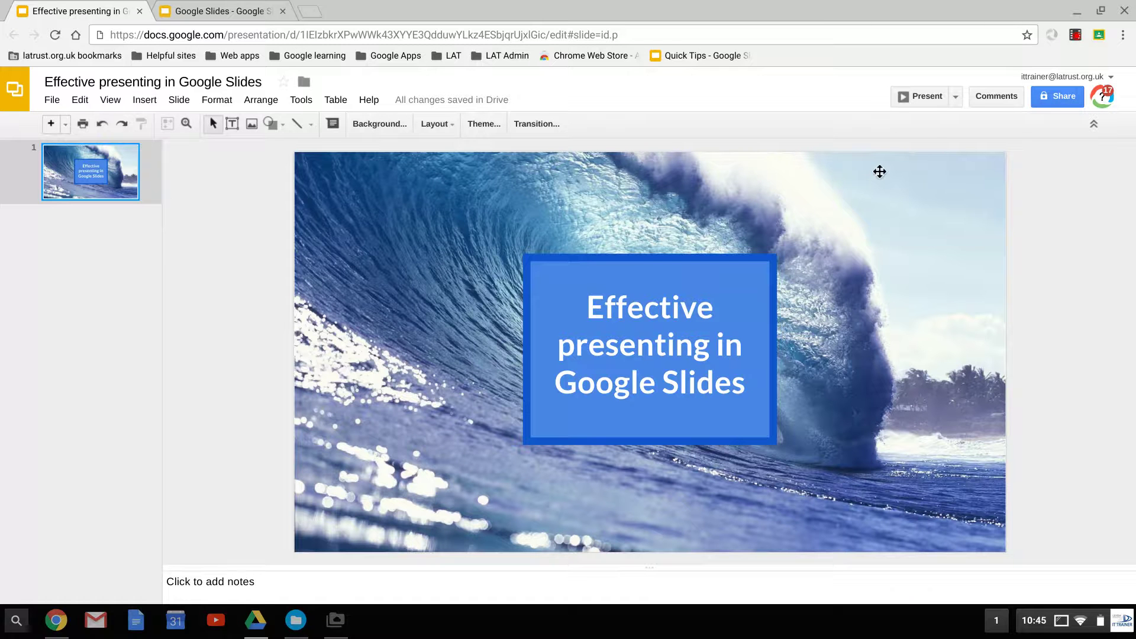
Present the 'Effective presenting in Google Slides' title slide in presenter view, with the slideshow in front
{"action": "left_click", "coordinate": [915, 100]}
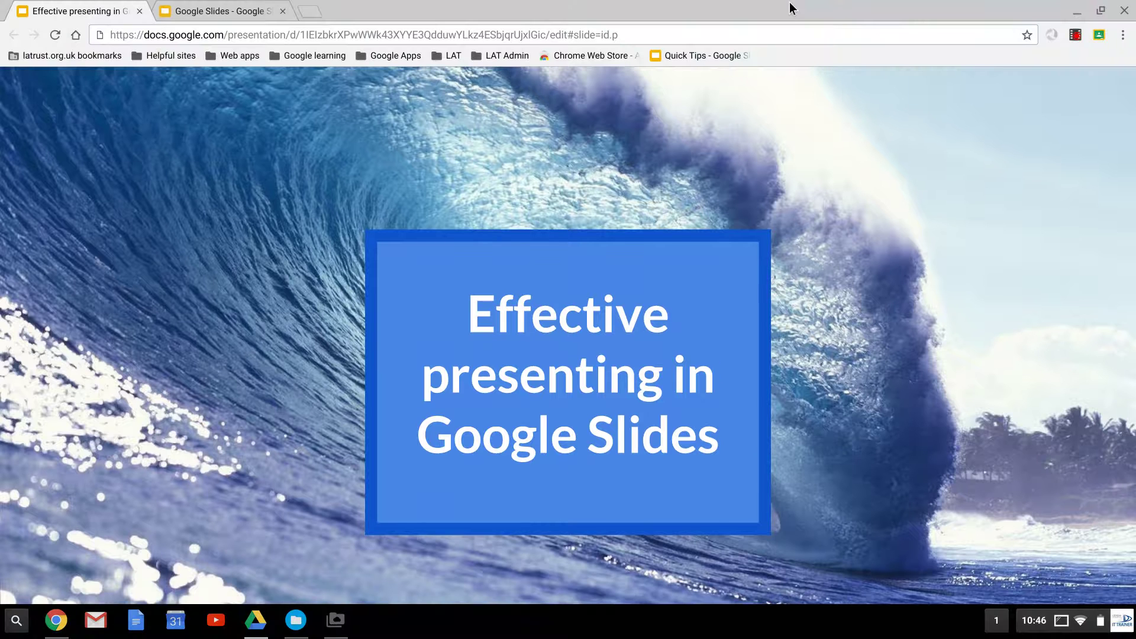
{"action": "key", "text": "Escape"}
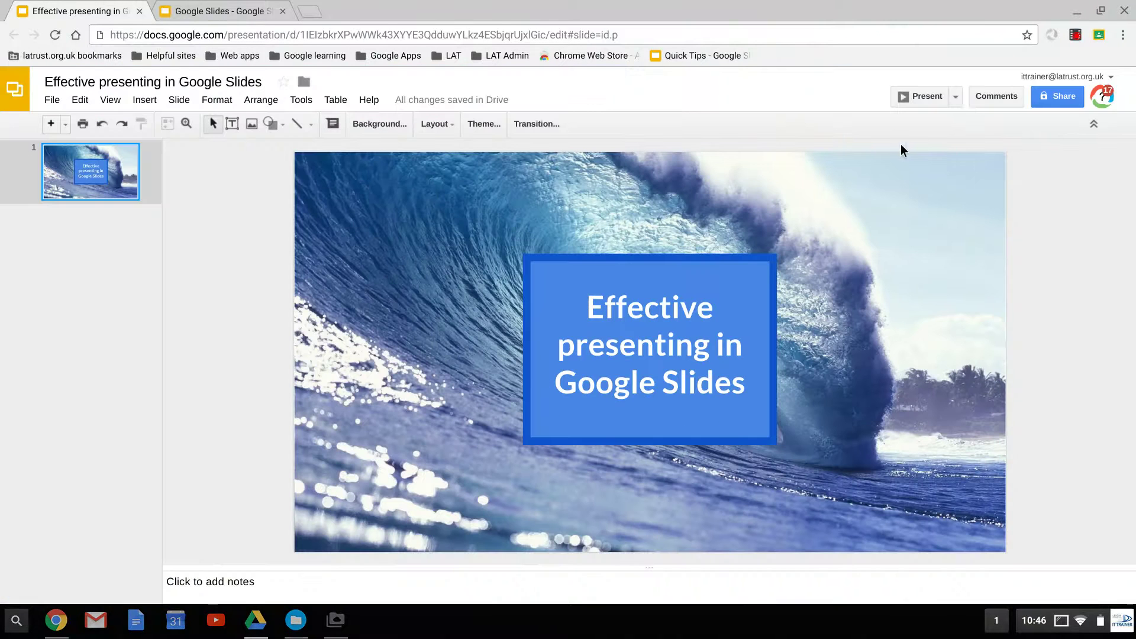
{"action": "left_click", "coordinate": [955, 97]}
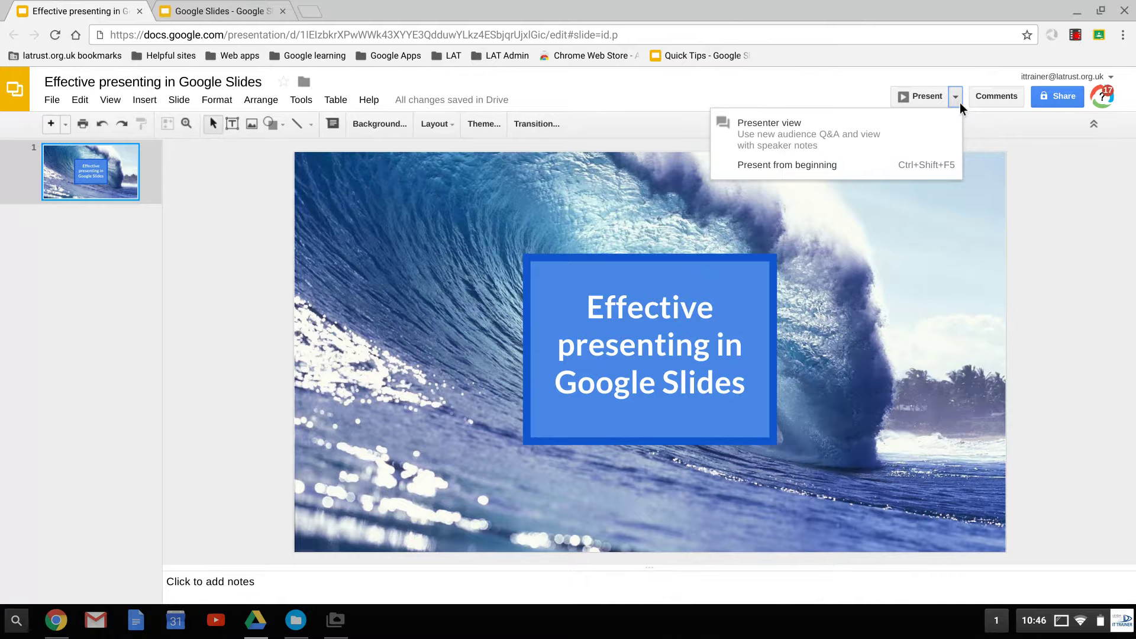
{"action": "left_click", "coordinate": [819, 131]}
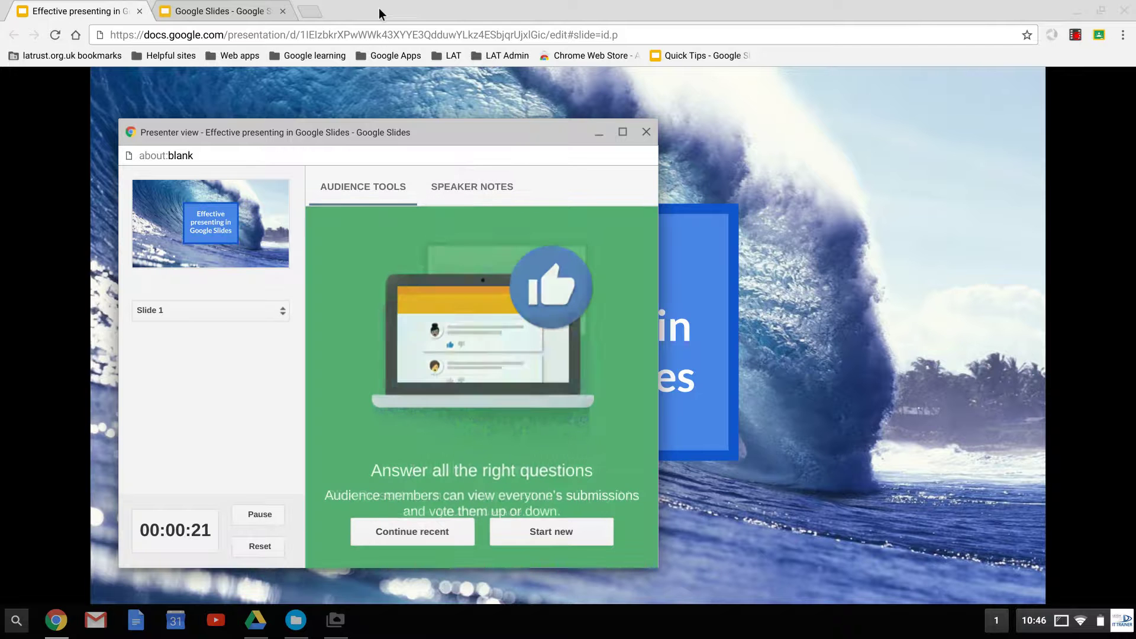
{"action": "left_click", "coordinate": [64, 21]}
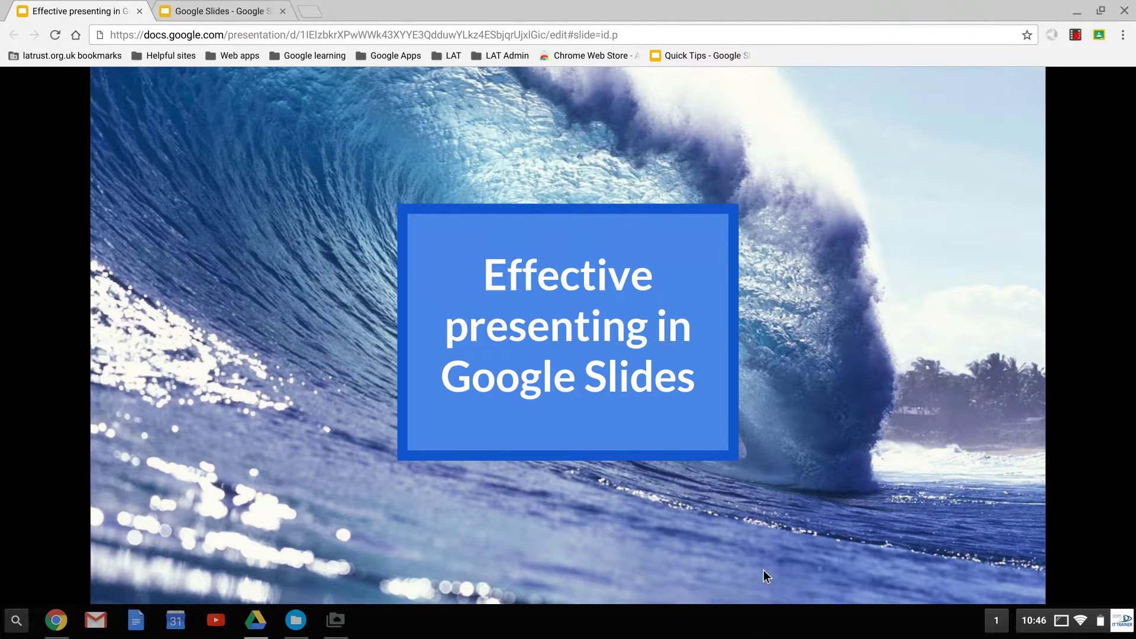
{"action": "left_click", "coordinate": [1065, 625]}
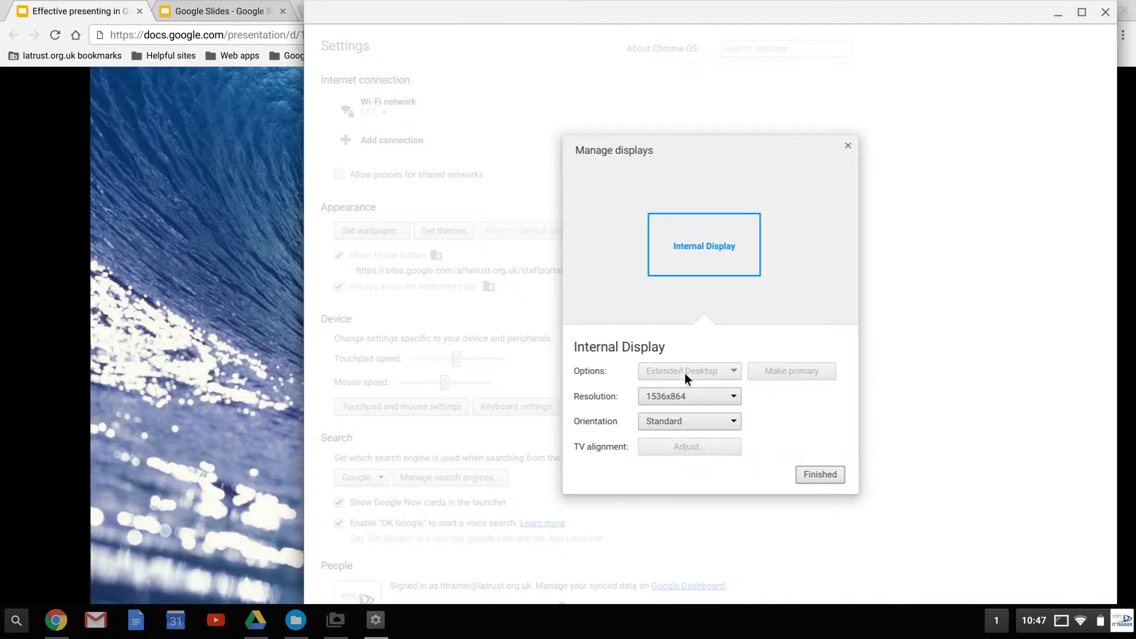
{"action": "left_click", "coordinate": [819, 476]}
{"action": "left_click", "coordinate": [1105, 12]}
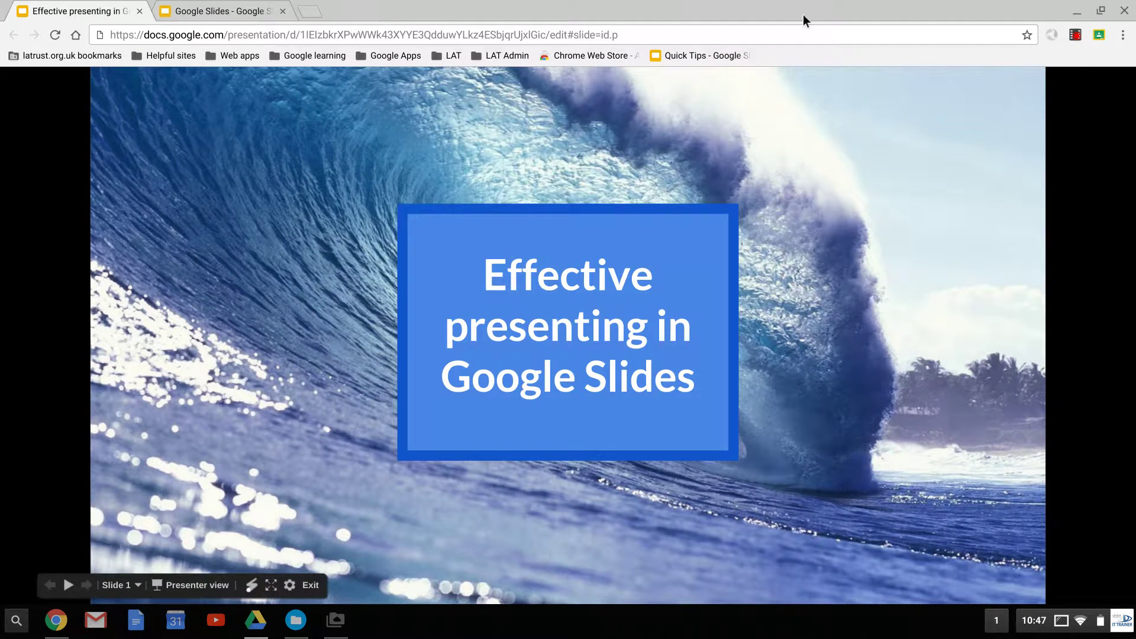
Start a new audience Q&A showing the goo.gl/slides/pcpqvq banner on the presenting slide
{"action": "key", "text": "s"}
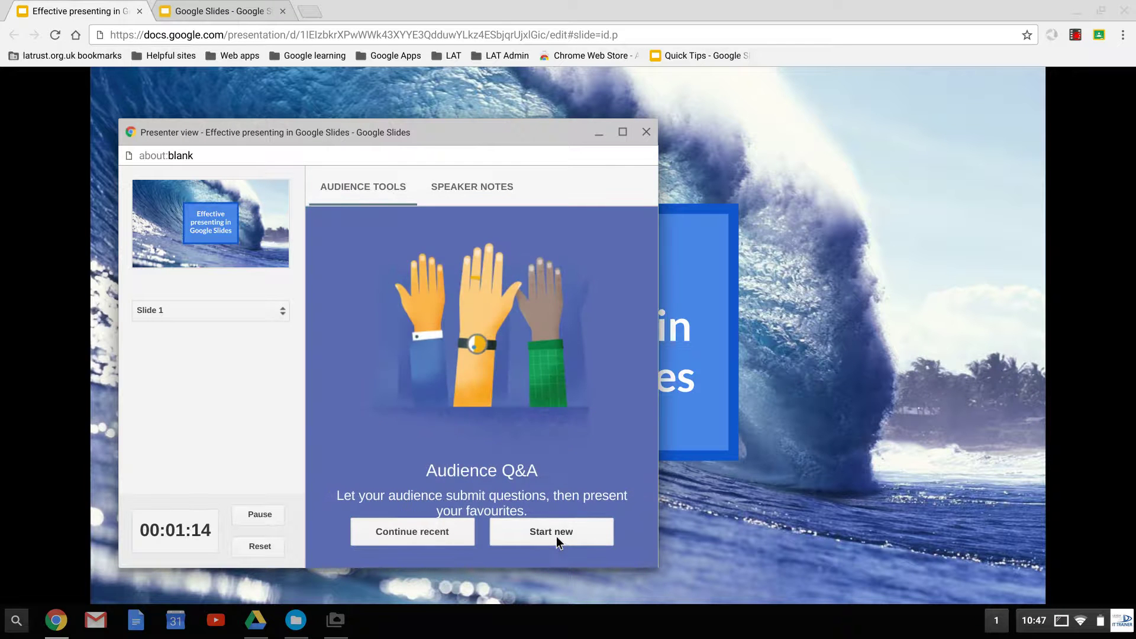
{"action": "left_click", "coordinate": [556, 536]}
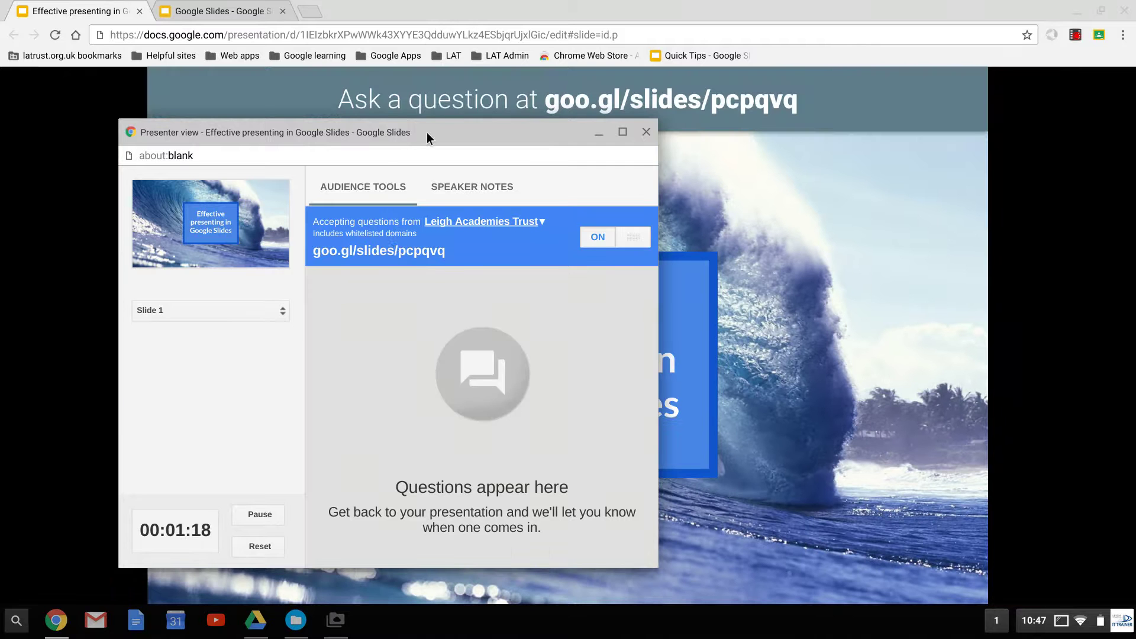
{"action": "left_click_drag", "start_coordinate": [427, 132], "coordinate": [342, 168]}
{"action": "left_click", "coordinate": [652, 14]}
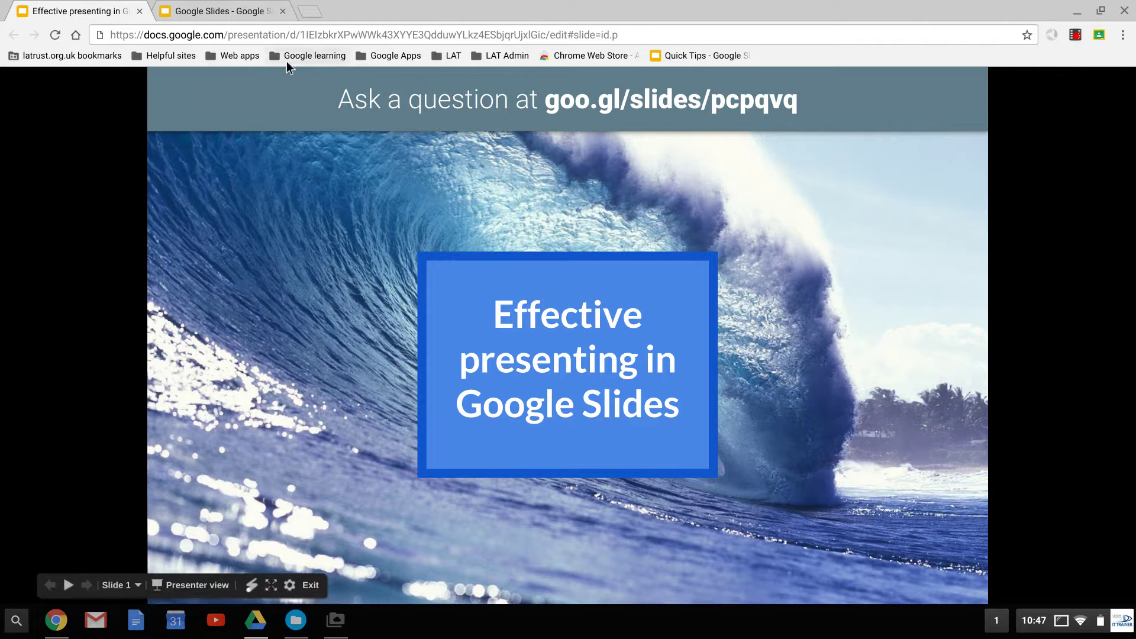
Submit the audience question 'How do you do this?' to the Q&A page
{"action": "key", "text": "s"}
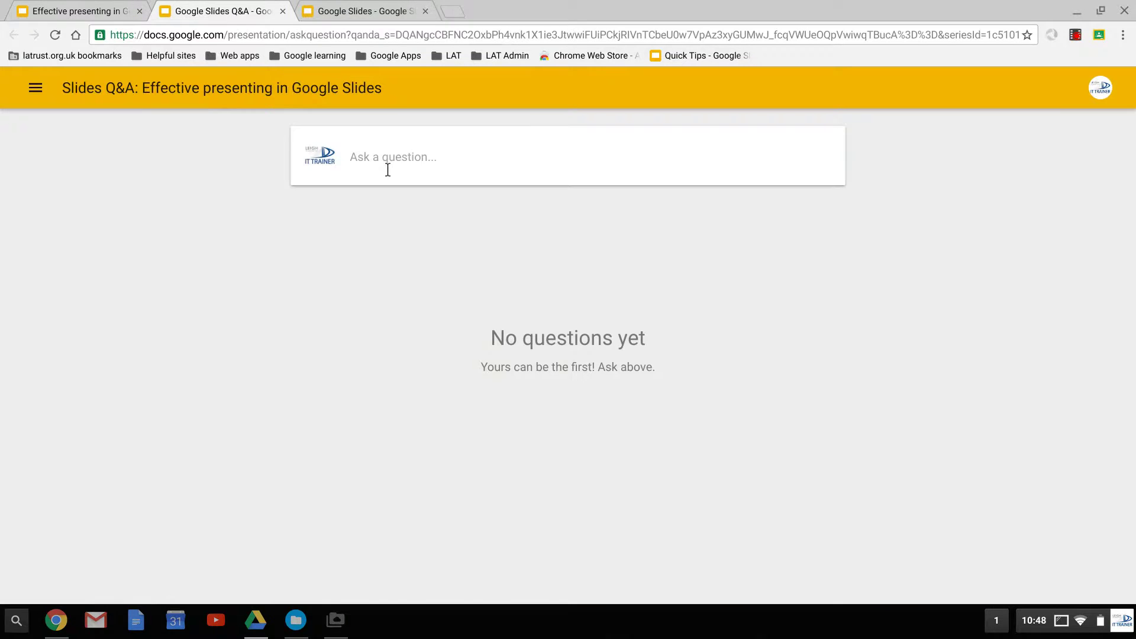
{"action": "left_click", "coordinate": [388, 170]}
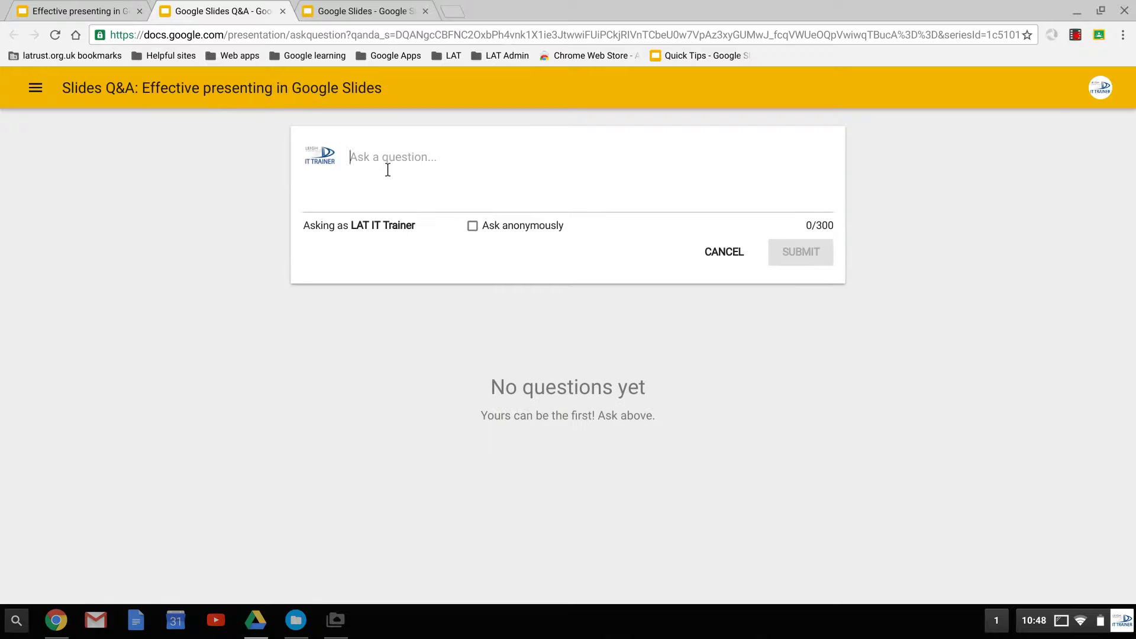
{"action": "type", "text": "How do you do "}
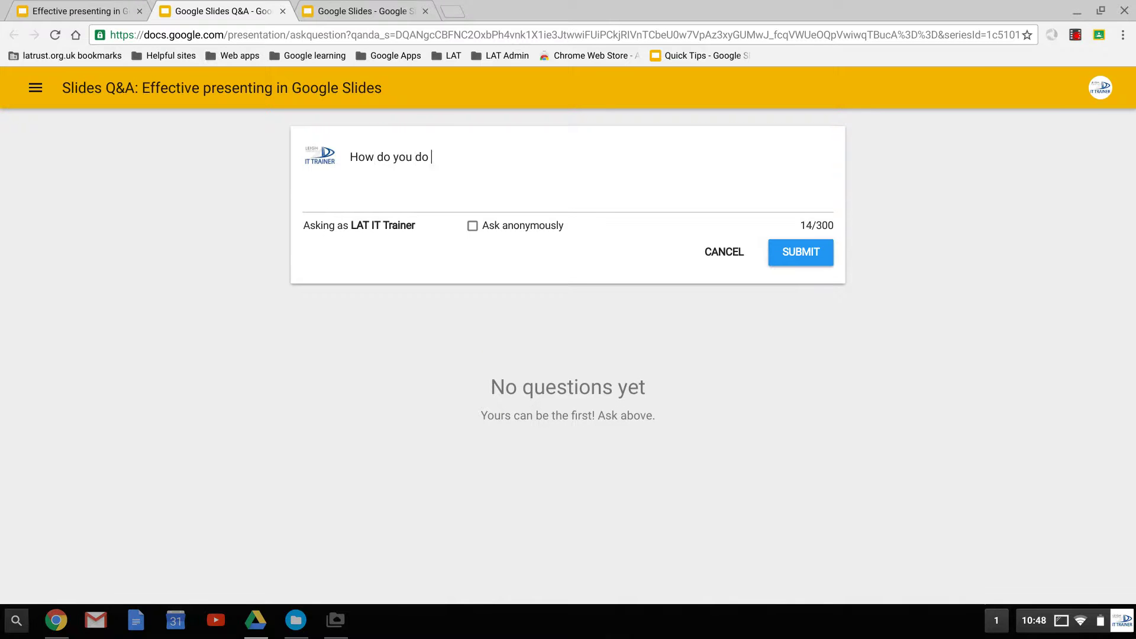
{"action": "type", "text": "this?"}
{"action": "left_click", "coordinate": [814, 265]}
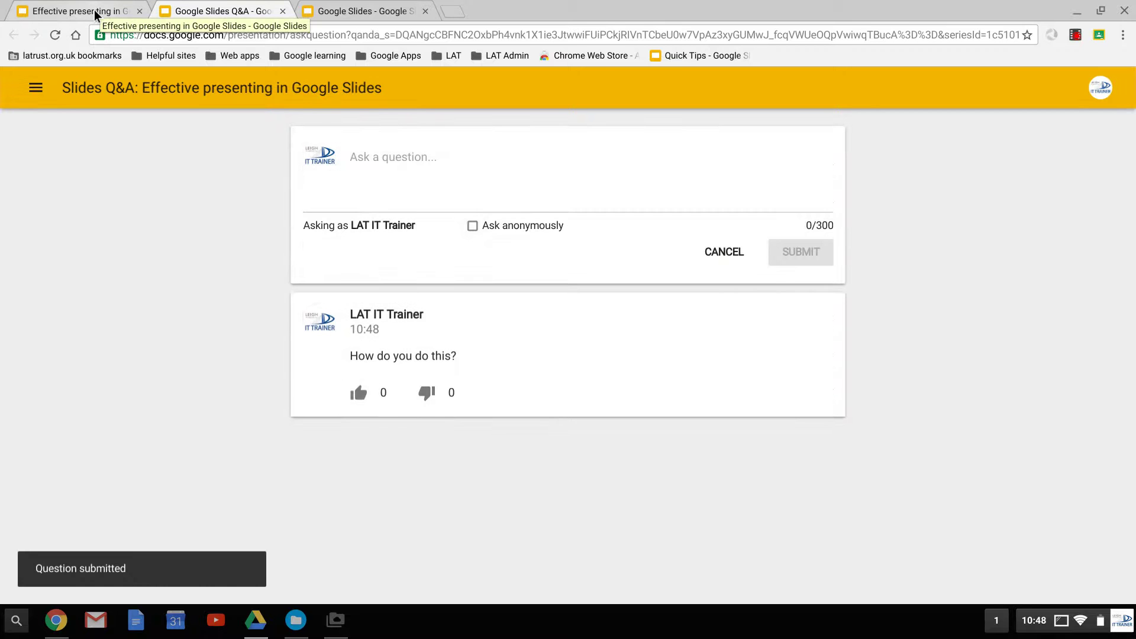
Present the question 'How do you do this?' on the slide, then hide it again
{"action": "left_click", "coordinate": [94, 11]}
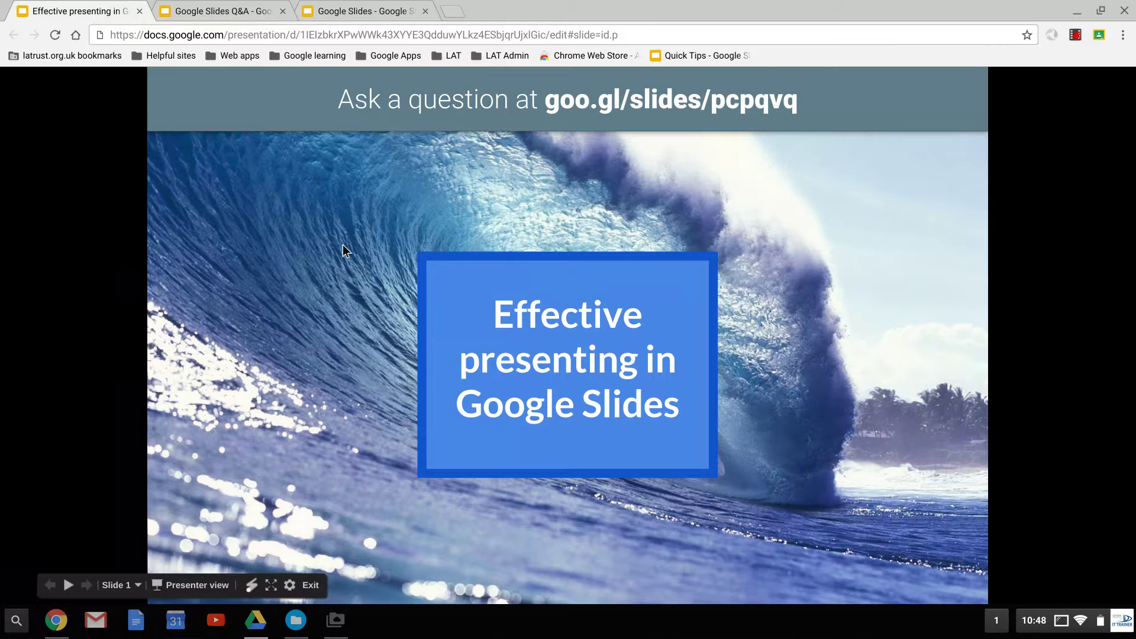
{"action": "key", "text": "alt+Tab"}
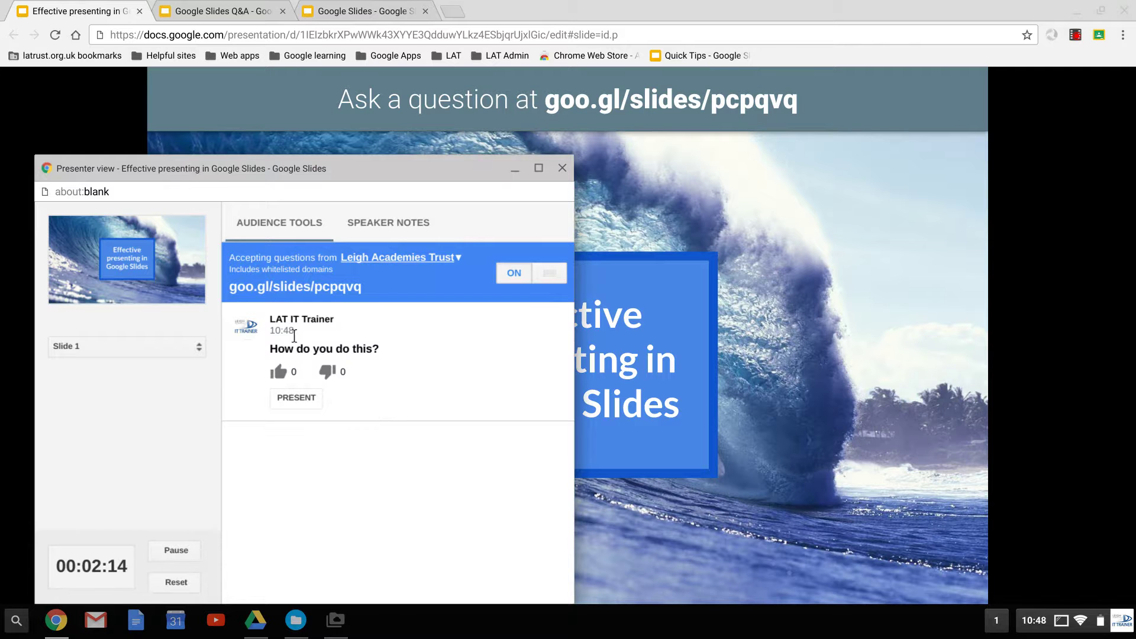
{"action": "left_click", "coordinate": [291, 401]}
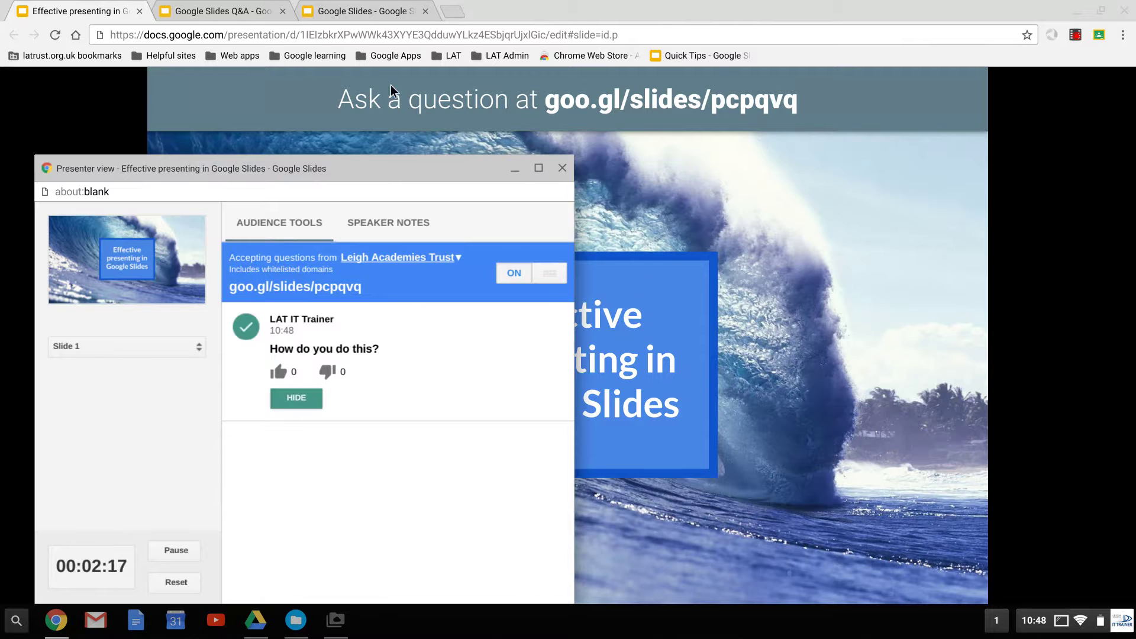
{"action": "left_click", "coordinate": [759, 245]}
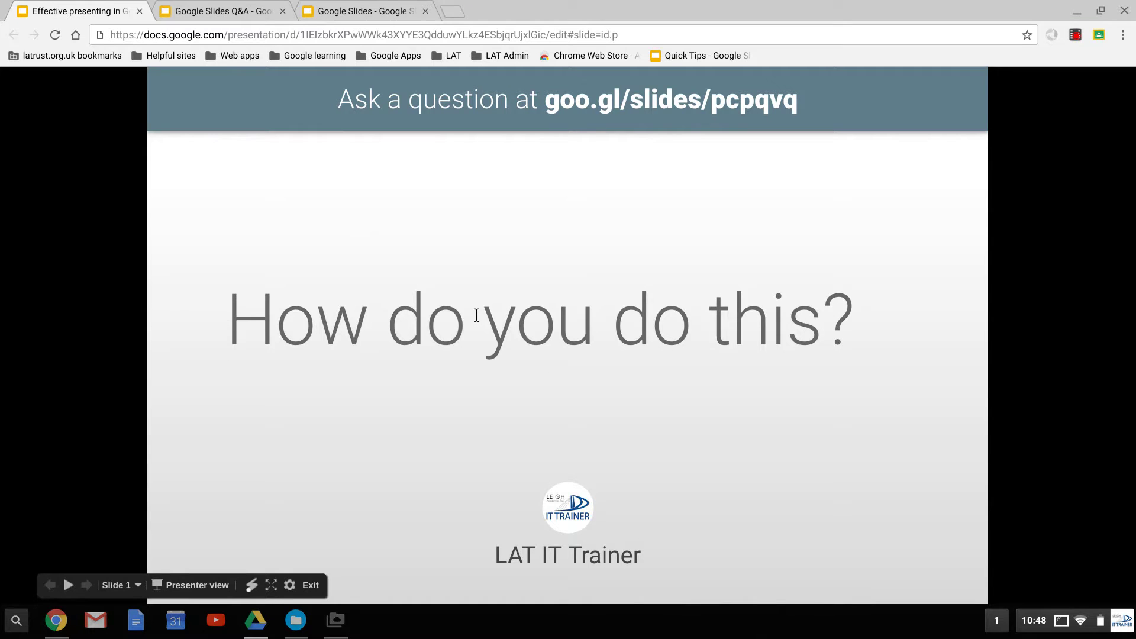
{"action": "key", "text": "alt+Tab"}
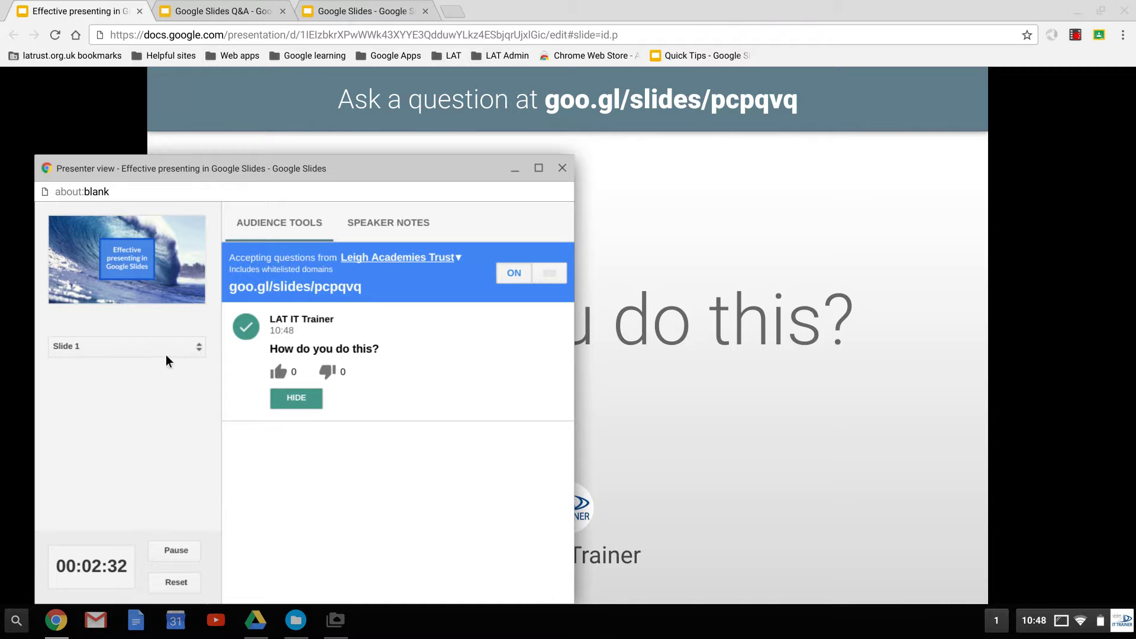
{"action": "left_click", "coordinate": [304, 401]}
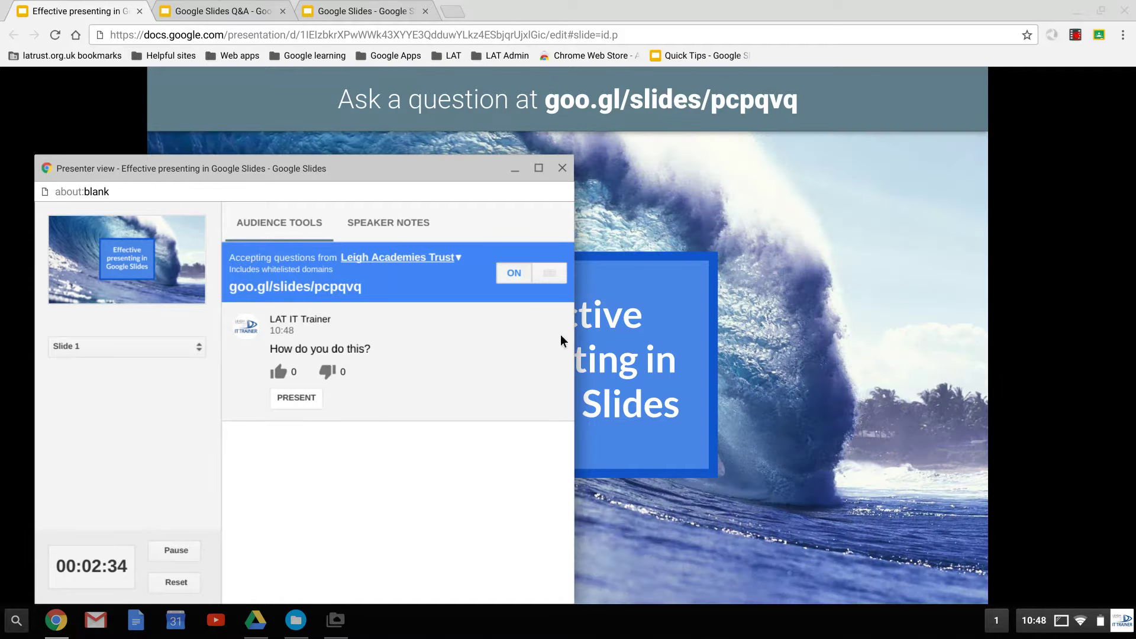
Look at slide 1's empty speaker notes, then exit the slideshow to the editor
{"action": "left_click", "coordinate": [393, 232]}
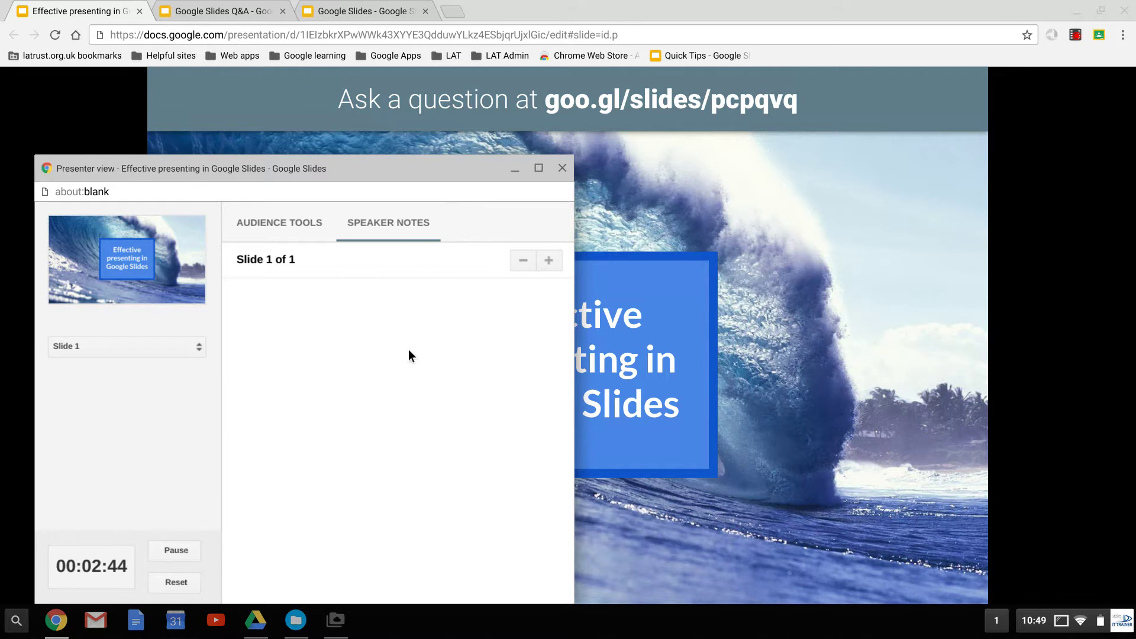
{"action": "key", "text": "Escape"}
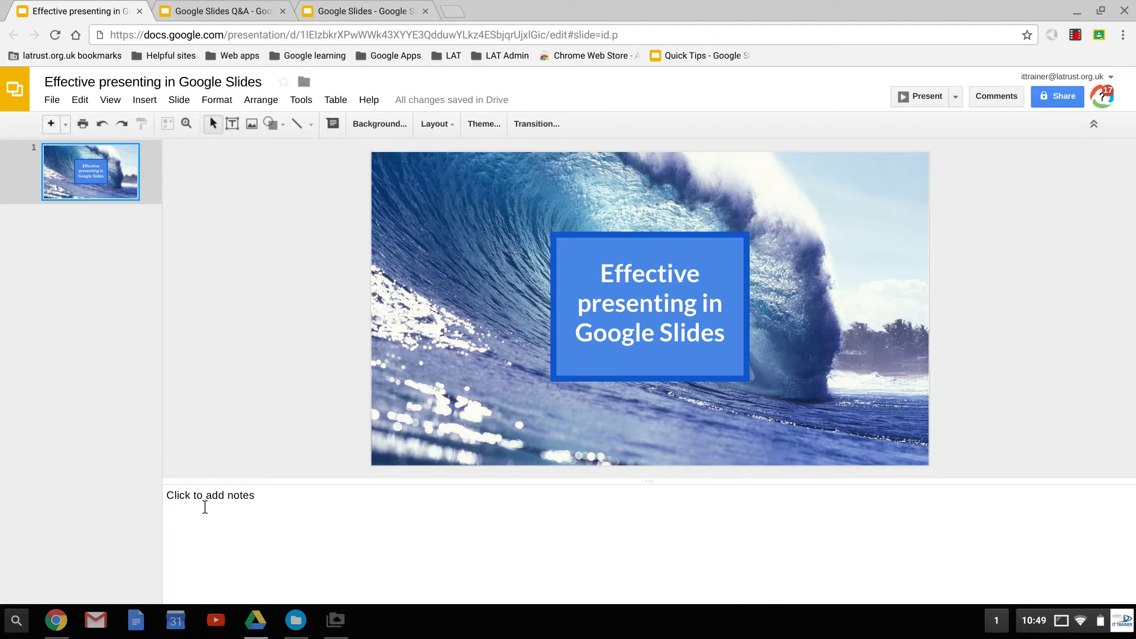
Add the note 'This is where notes go' to slide 1 and view it in presenter view
{"action": "left_click", "coordinate": [196, 506]}
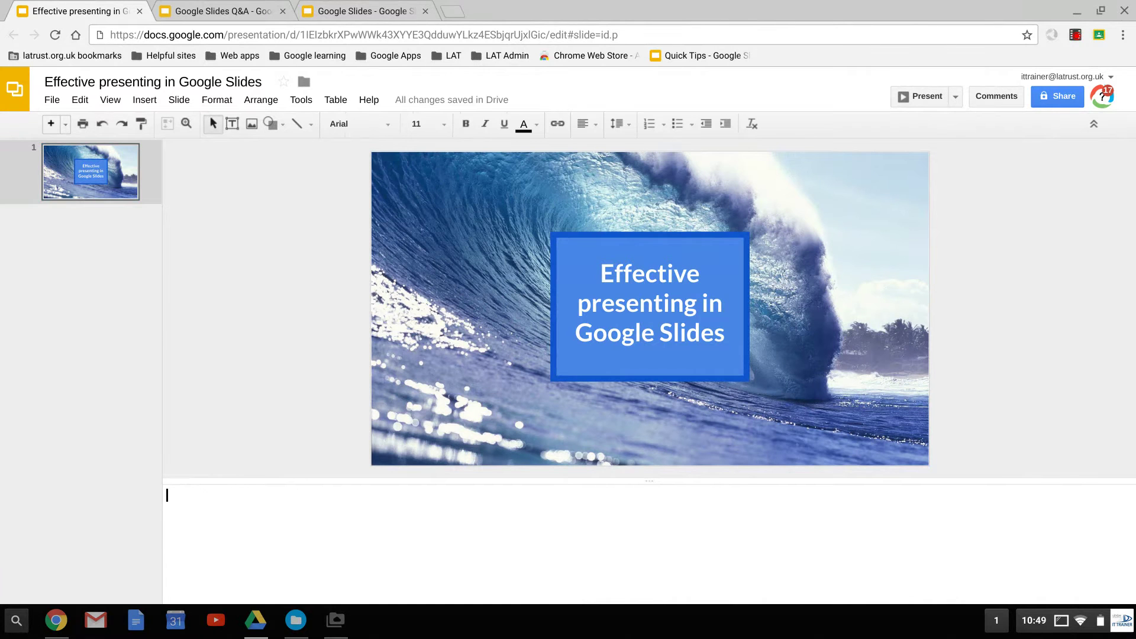
{"action": "type", "text": "This is w"}
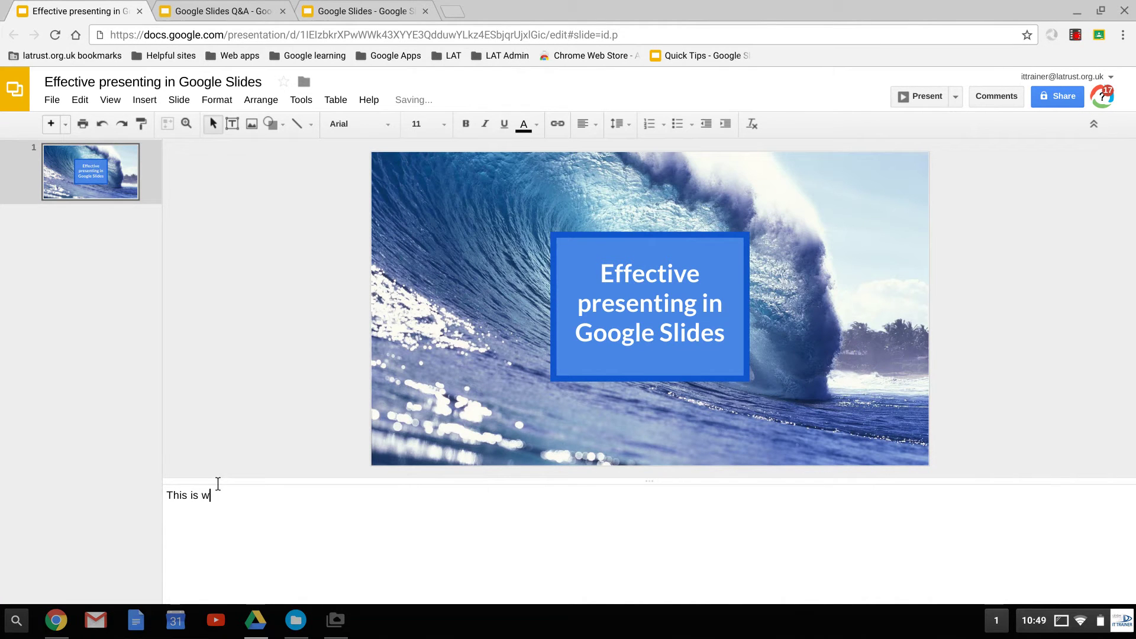
{"action": "type", "text": "here notes go"}
{"action": "left_click", "coordinate": [955, 98]}
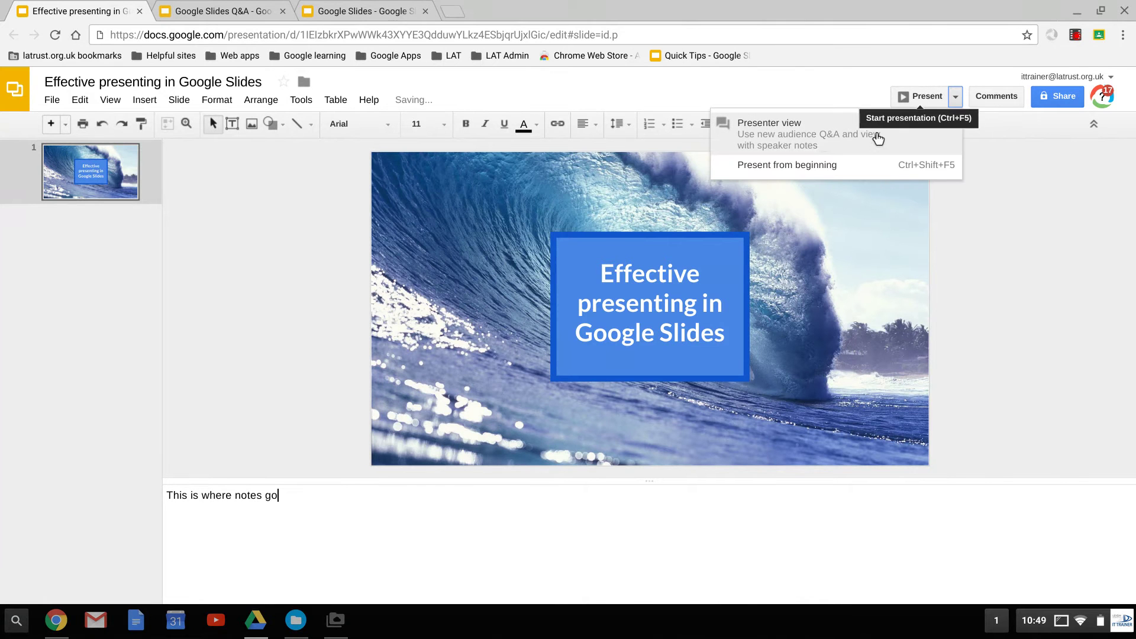
{"action": "left_click", "coordinate": [820, 143]}
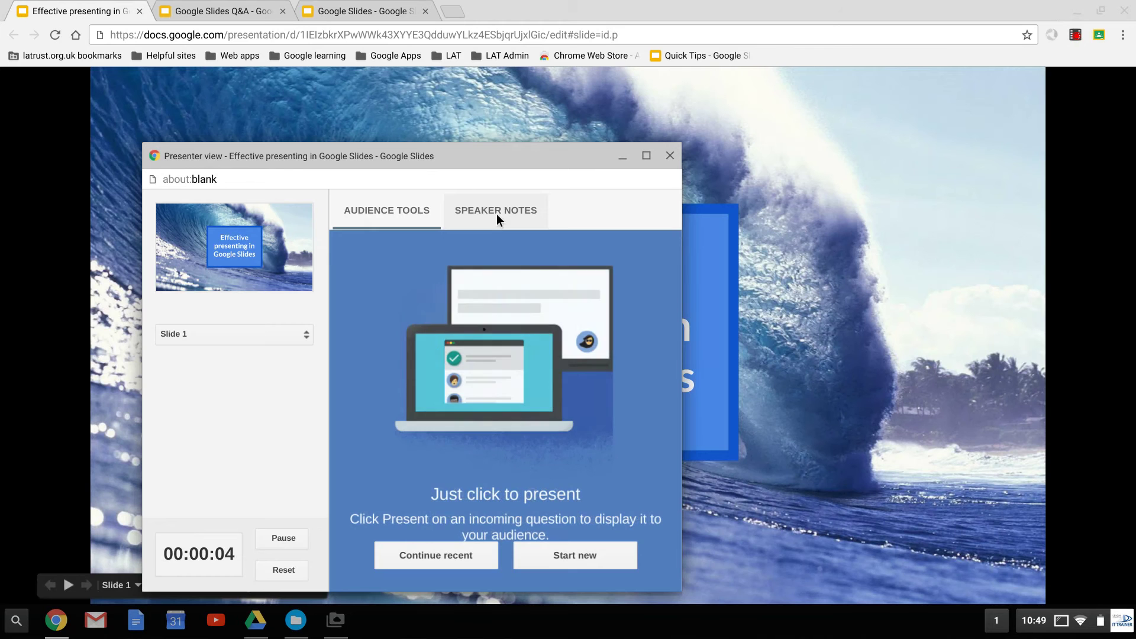
{"action": "left_click", "coordinate": [496, 214]}
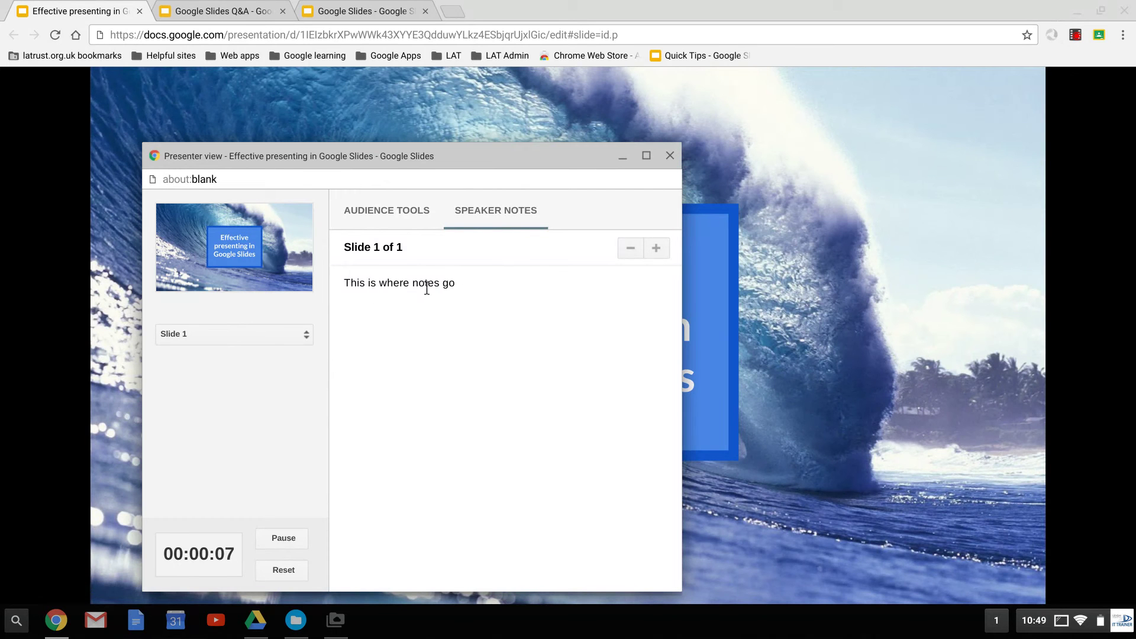